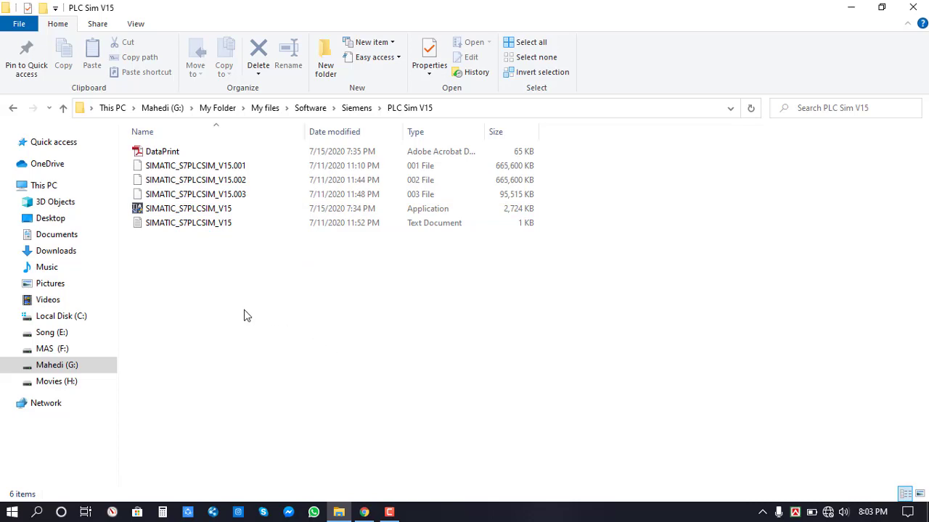
{"action": "left_click", "coordinate": [229, 213]}
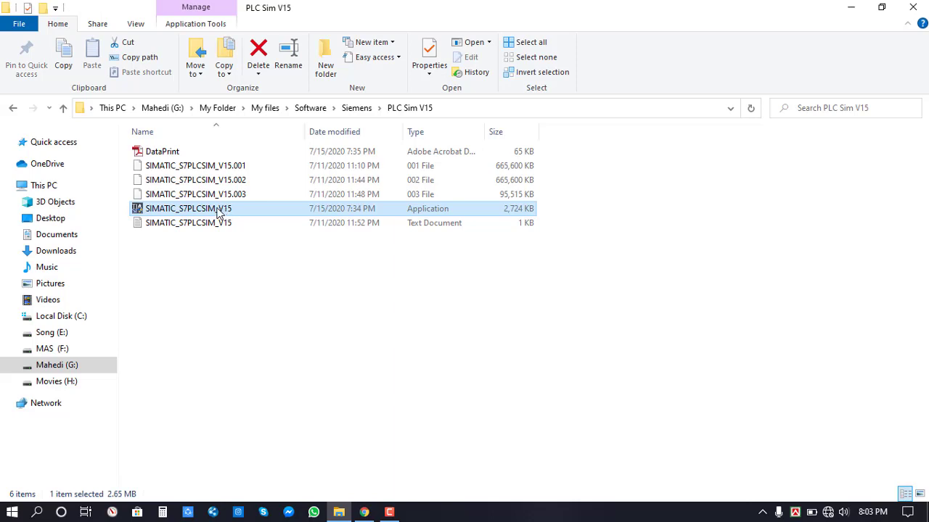
{"action": "left_click", "coordinate": [850, 7]}
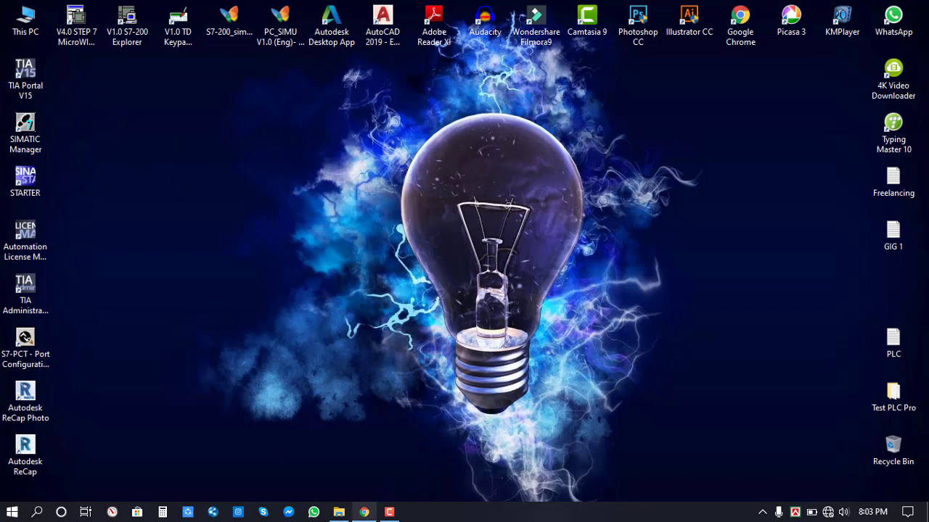
{"action": "left_click", "coordinate": [339, 512]}
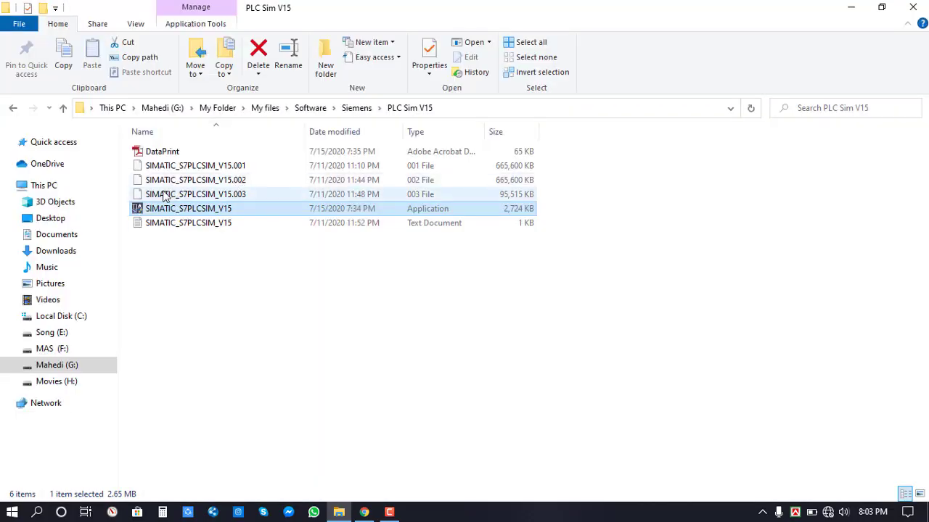
{"action": "left_click", "coordinate": [850, 7]}
{"action": "right_click", "coordinate": [208, 143]}
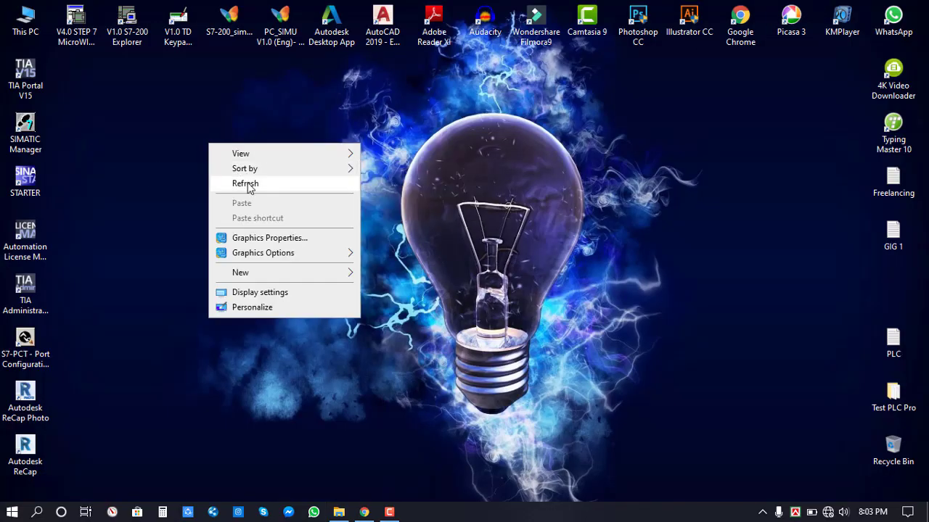
{"action": "left_click", "coordinate": [248, 183]}
{"action": "left_click", "coordinate": [33, 135]}
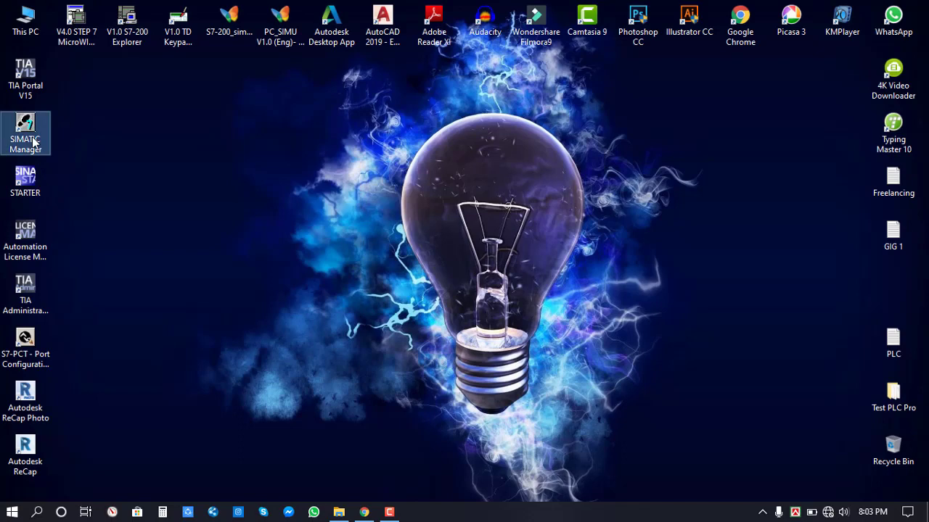
{"action": "left_click", "coordinate": [26, 78]}
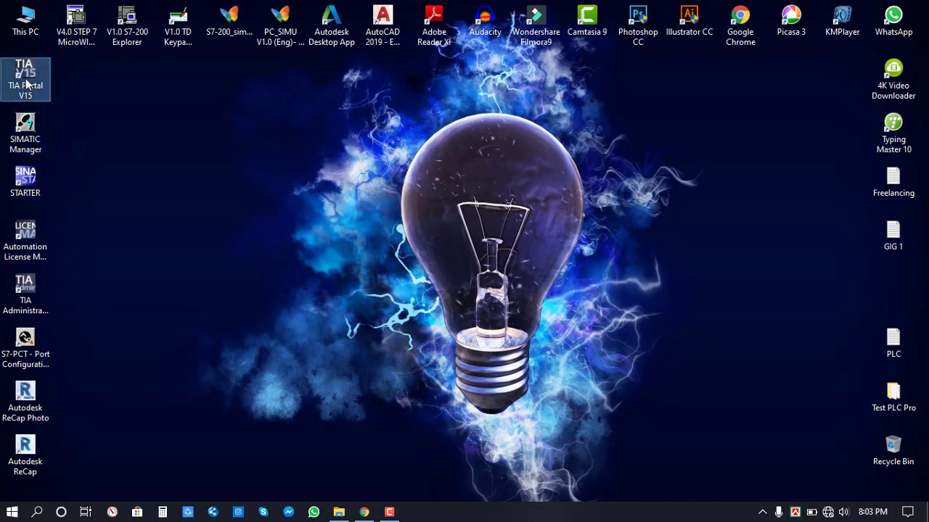
{"action": "left_click", "coordinate": [338, 513]}
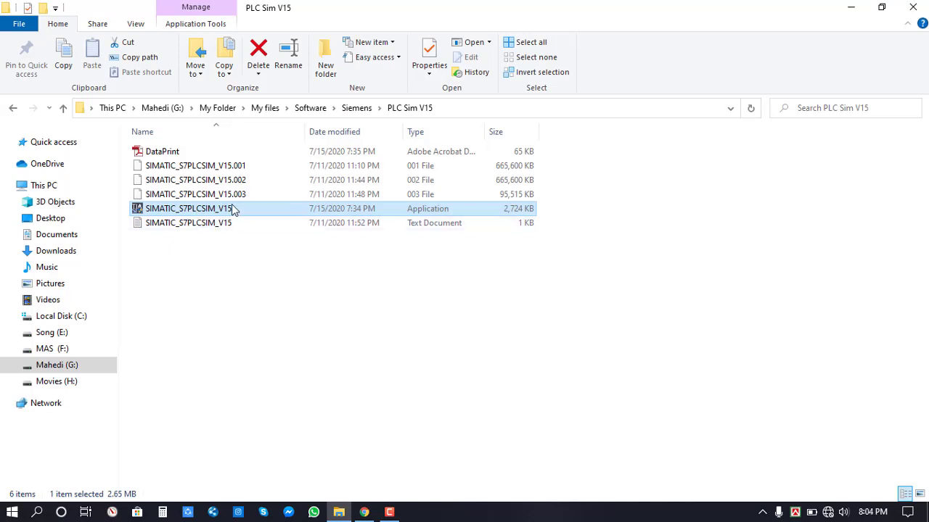
{"action": "right_click", "coordinate": [283, 328]}
{"action": "left_click", "coordinate": [312, 201]}
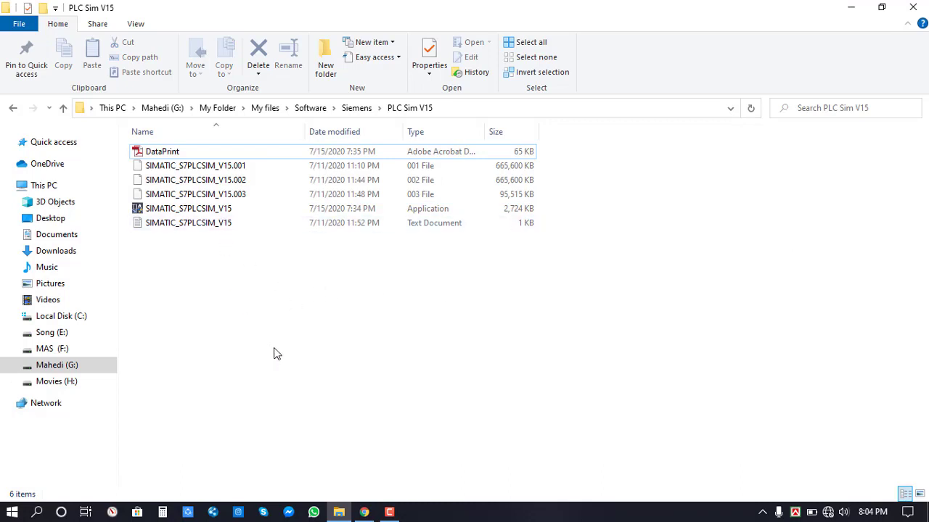
Launch the SIMATIC_S7PLCSIM_V15 application from the PLC Sim V15 folder and minimize the folder window
{"action": "left_click", "coordinate": [189, 211]}
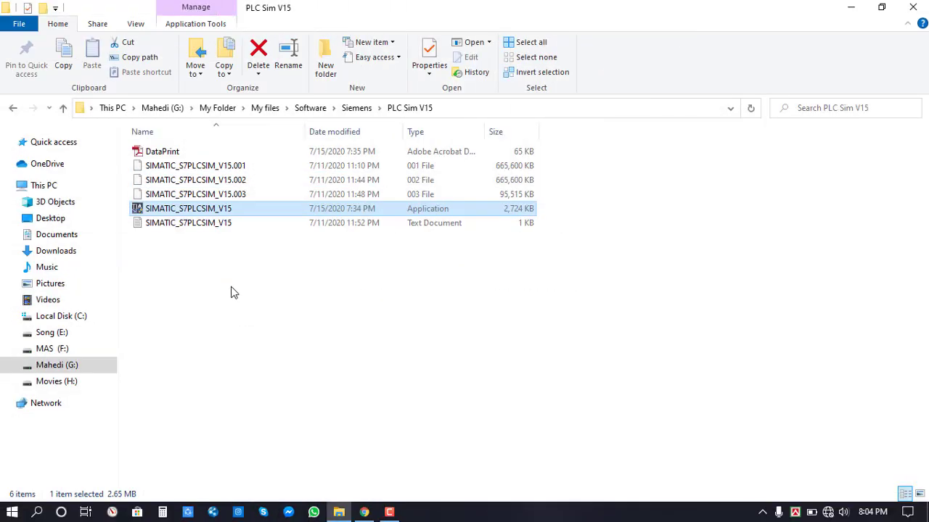
{"action": "right_click", "coordinate": [195, 209]}
{"action": "left_click", "coordinate": [137, 272]}
{"action": "left_click", "coordinate": [137, 271]}
{"action": "left_click", "coordinate": [217, 210]}
{"action": "right_click", "coordinate": [216, 210]}
{"action": "left_click", "coordinate": [272, 200]}
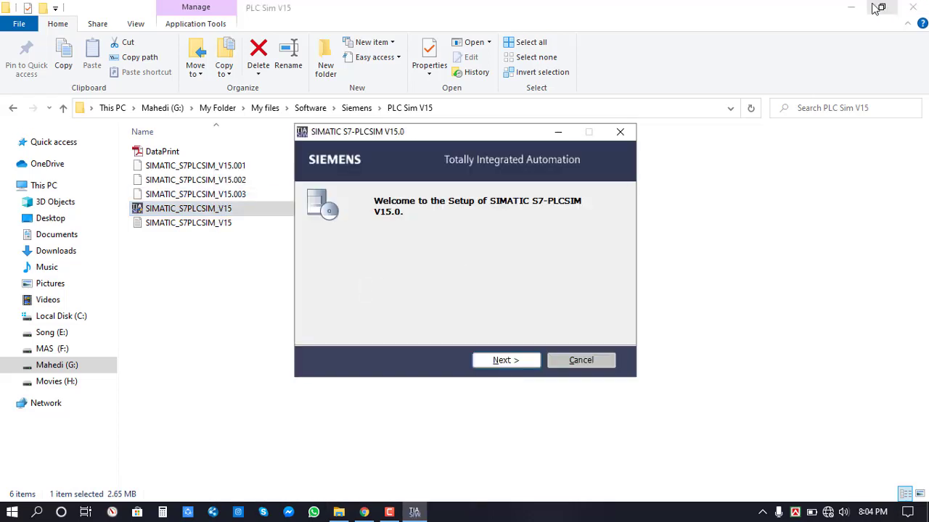
{"action": "left_click", "coordinate": [850, 7]}
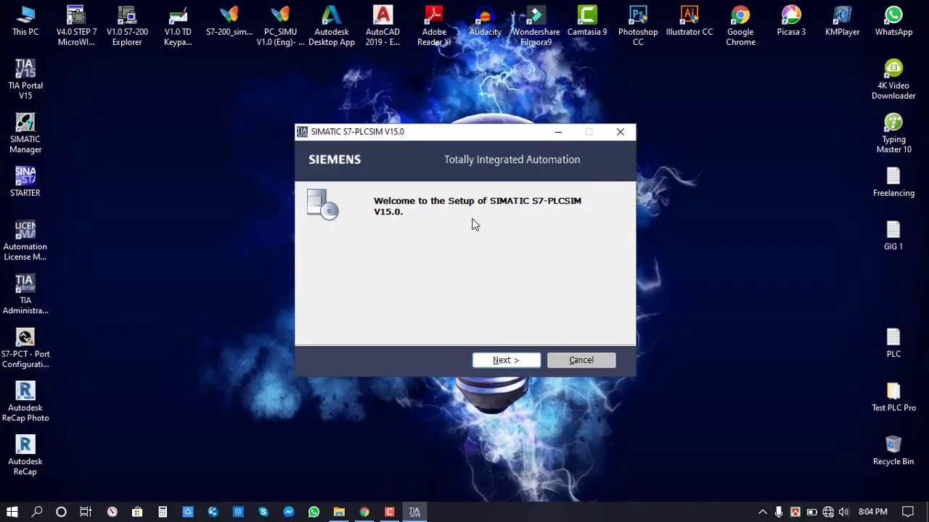
Keep English as the setup language and extract the setup package to the default temporary folder
{"action": "left_click", "coordinate": [505, 360]}
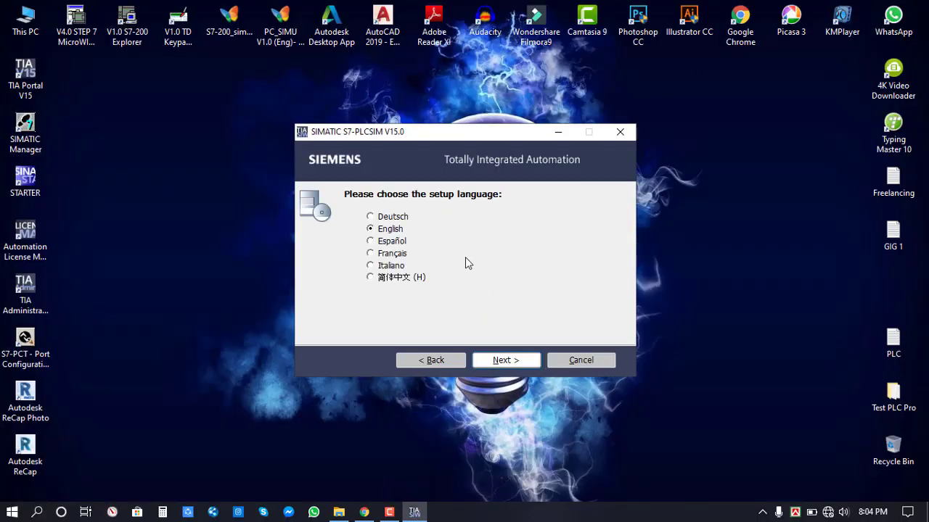
{"action": "left_click", "coordinate": [494, 360]}
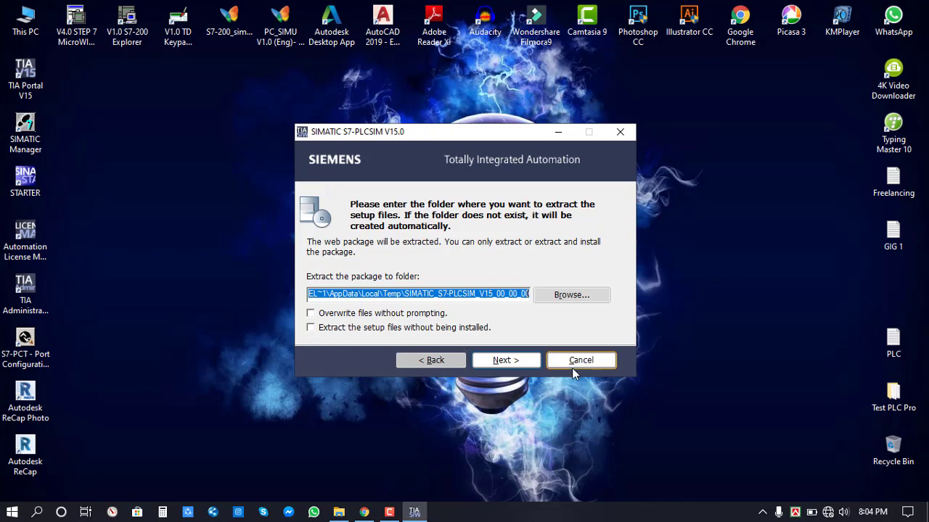
{"action": "left_click", "coordinate": [505, 361]}
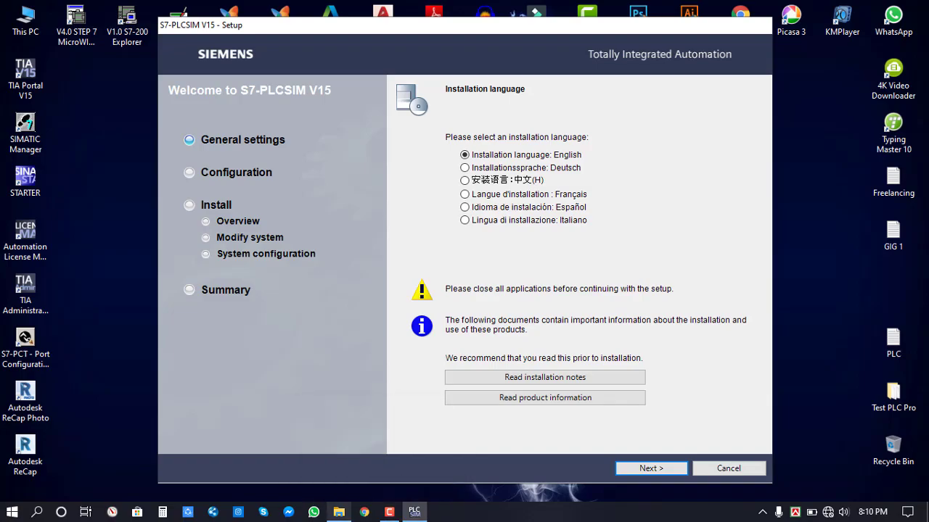
Close the PLC Sim V15 folder window, and continue the setup with English as the installation and only product language
{"action": "left_click", "coordinate": [342, 515]}
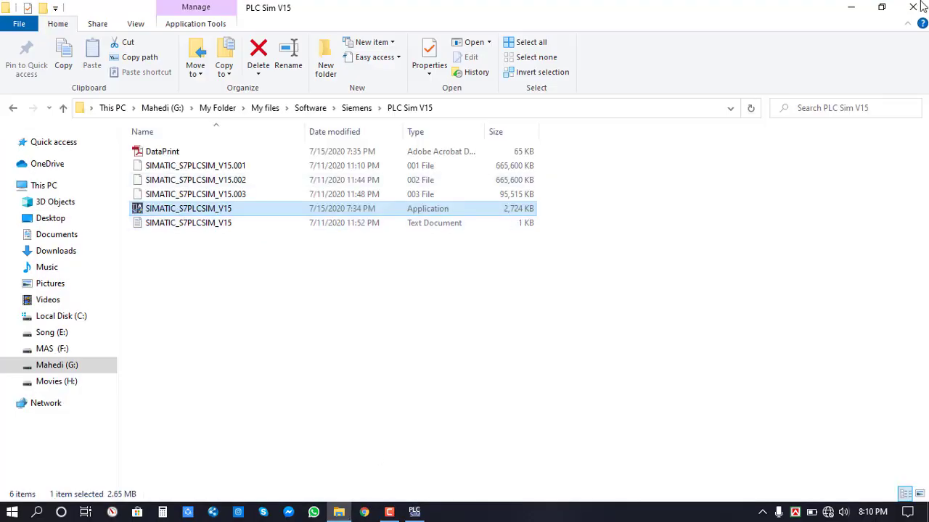
{"action": "left_click", "coordinate": [911, 7]}
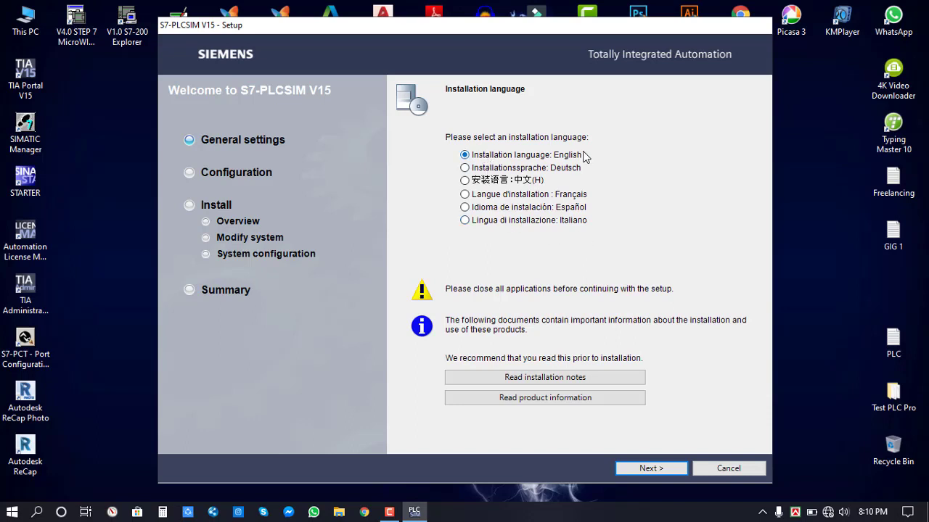
{"action": "left_click", "coordinate": [653, 471]}
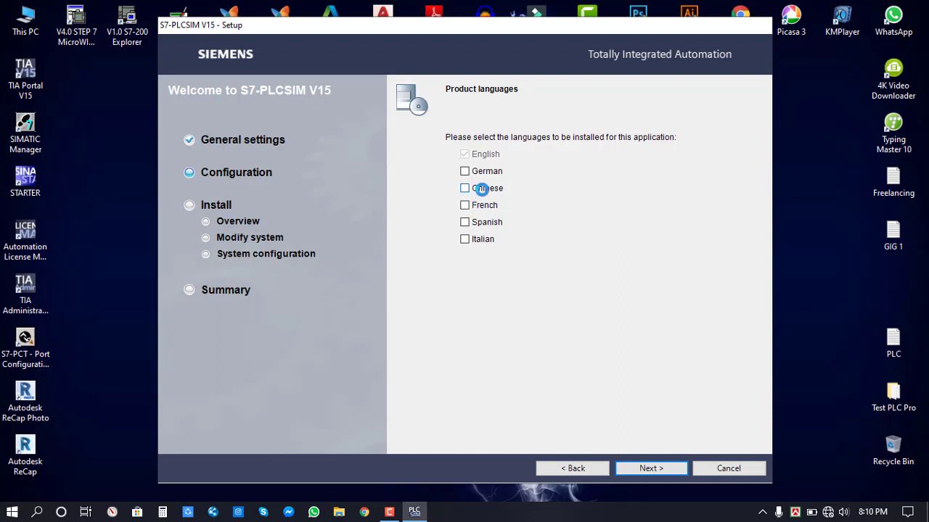
{"action": "left_click", "coordinate": [648, 468]}
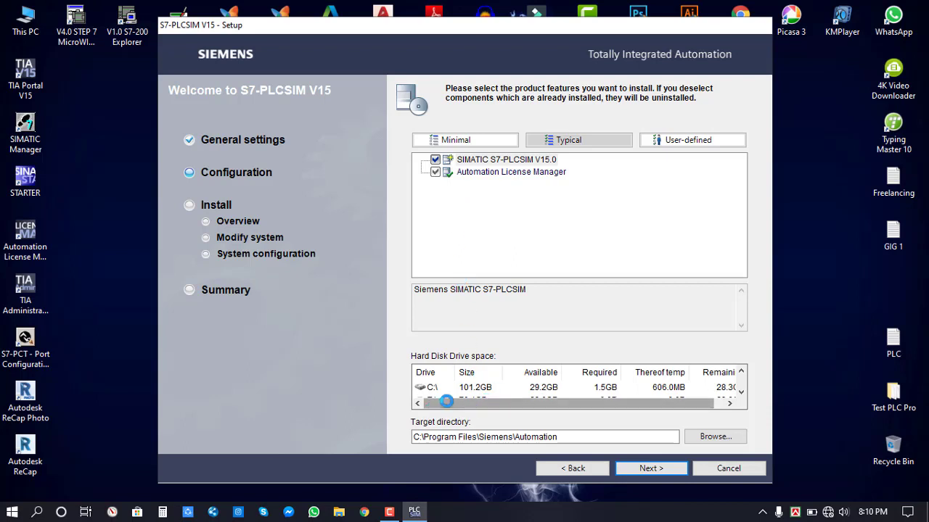
Review the drive space and accept the Typical feature selection with target directory C:\Program Files\Siemens\Automation
{"action": "scroll", "coordinate": [541, 391], "scroll_direction": "down", "scroll_amount": 1}
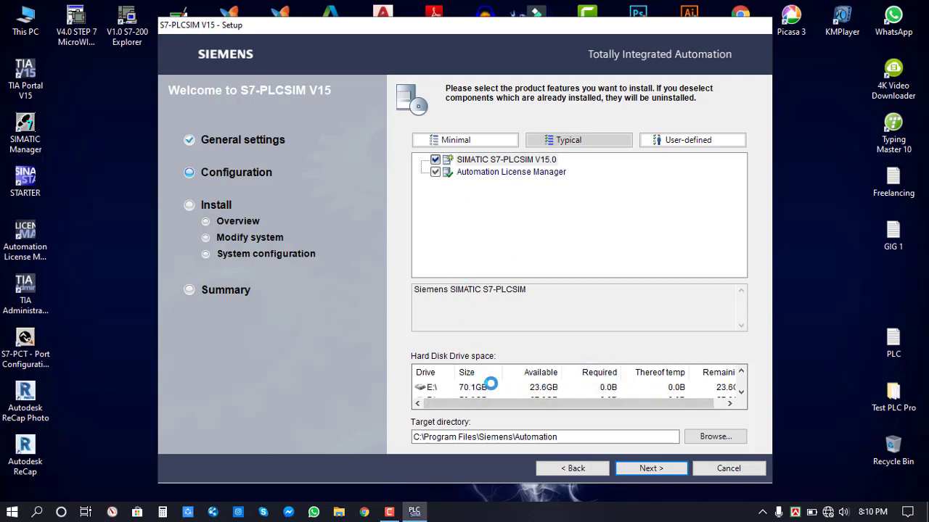
{"action": "scroll", "coordinate": [489, 383], "scroll_direction": "up", "scroll_amount": 1}
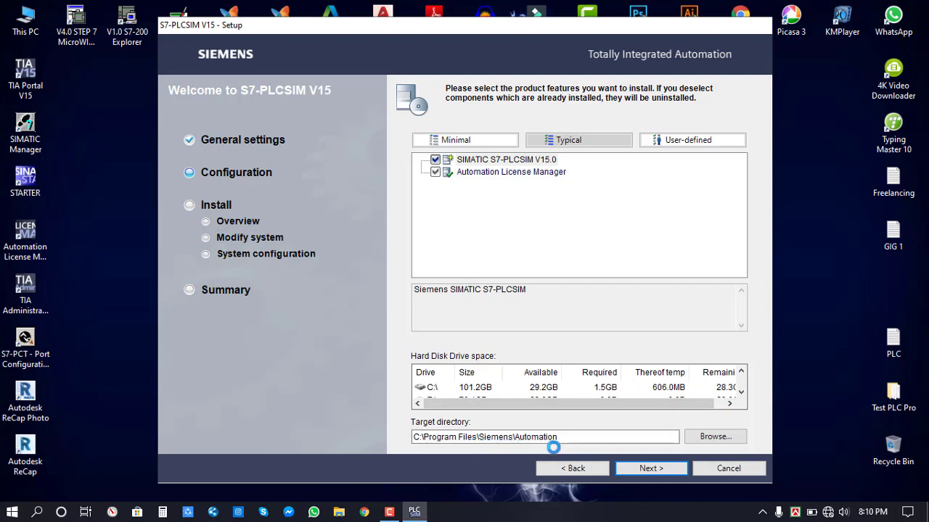
{"action": "left_click", "coordinate": [644, 470]}
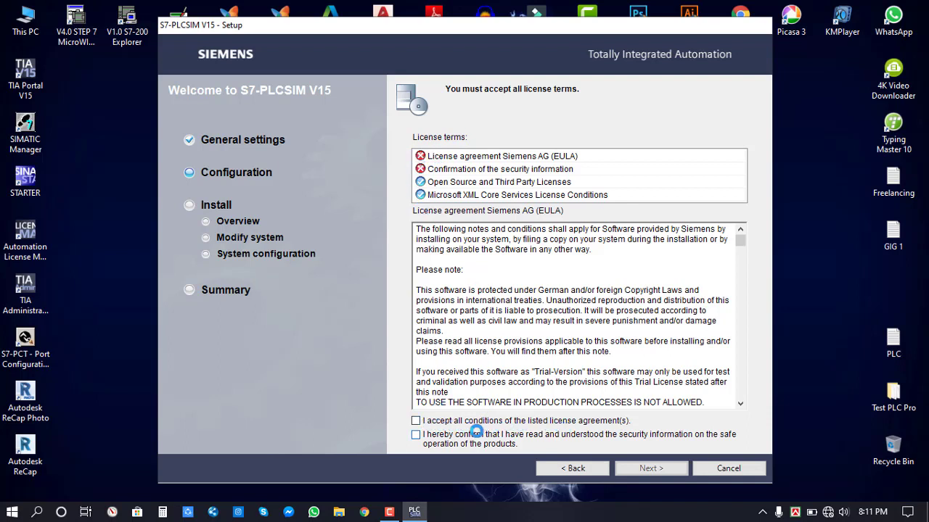
Accept all listed license agreements, confirm the security information, and continue the setup
{"action": "left_click", "coordinate": [417, 421]}
{"action": "left_click", "coordinate": [415, 435]}
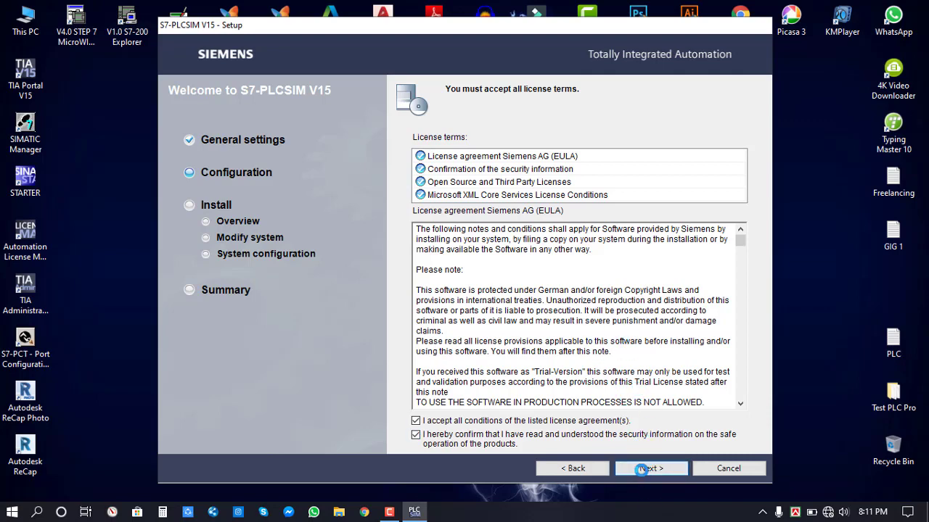
{"action": "left_click", "coordinate": [649, 469]}
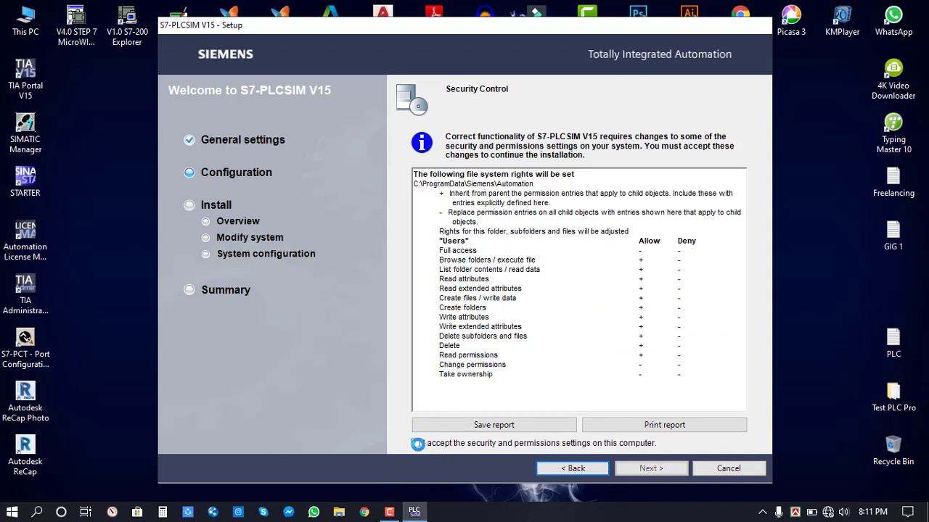
Accept the security and permissions settings on this computer and start installing SIMATIC S7-PLCSIM V15.0
{"action": "left_click", "coordinate": [417, 444]}
{"action": "left_click", "coordinate": [663, 470]}
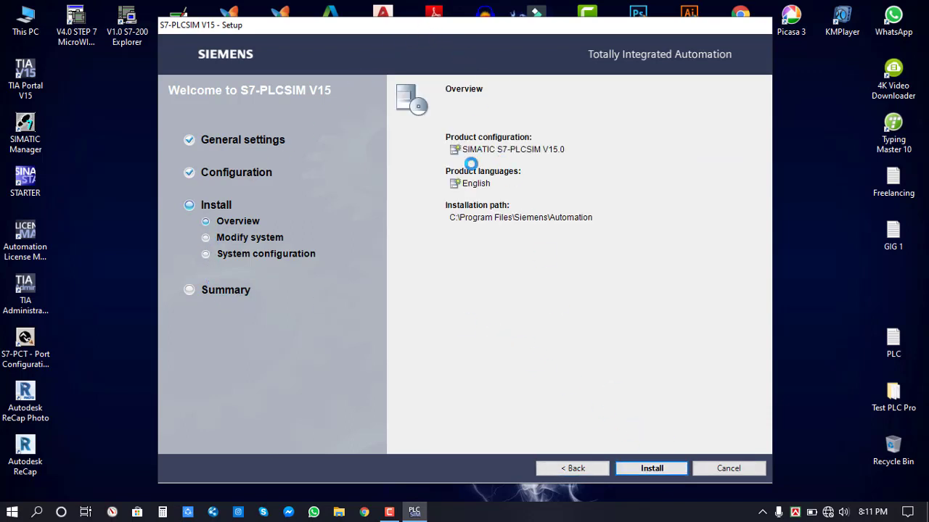
{"action": "left_click", "coordinate": [651, 468]}
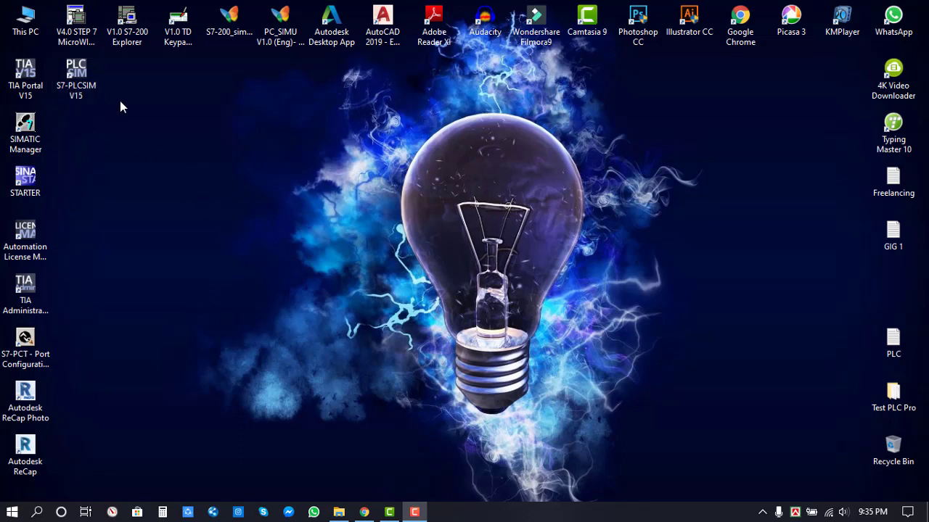
{"action": "left_click_drag", "start_coordinate": [75, 85], "coordinate": [203, 197]}
{"action": "left_click", "coordinate": [166, 159]}
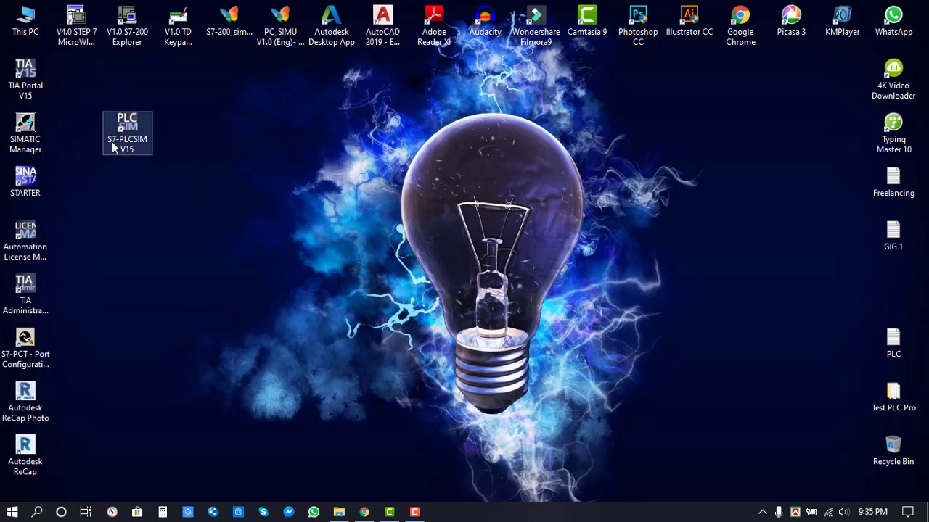
{"action": "left_click_drag", "start_coordinate": [134, 142], "coordinate": [83, 87]}
{"action": "left_click", "coordinate": [22, 91]}
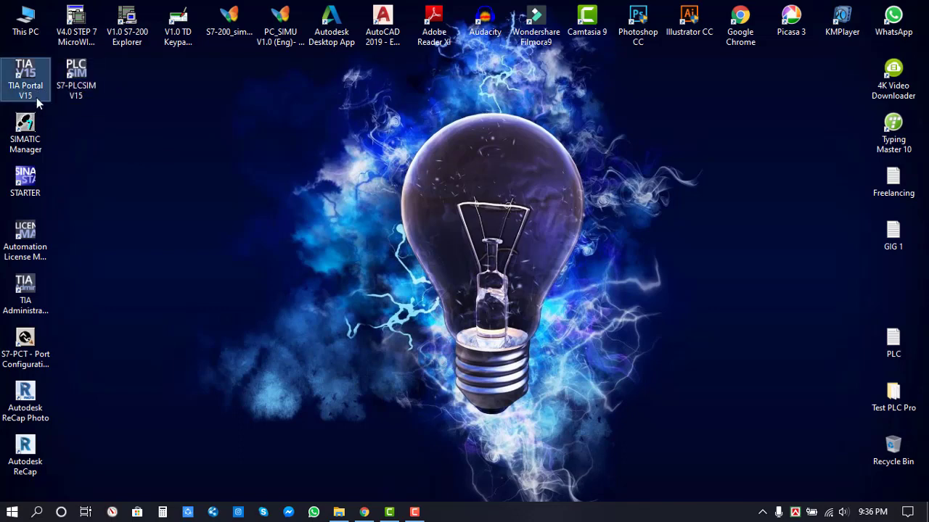
{"action": "left_click", "coordinate": [80, 98], "text": "ctrl"}
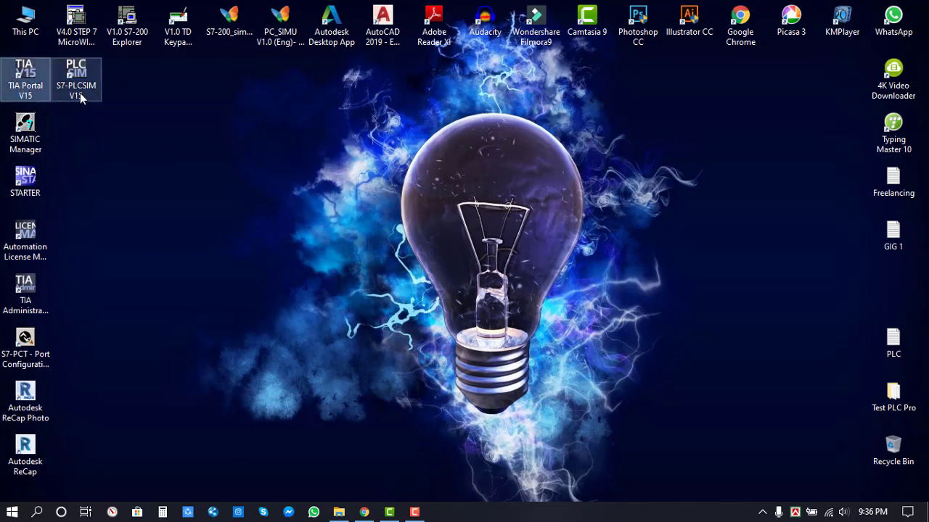
{"action": "left_click", "coordinate": [119, 150]}
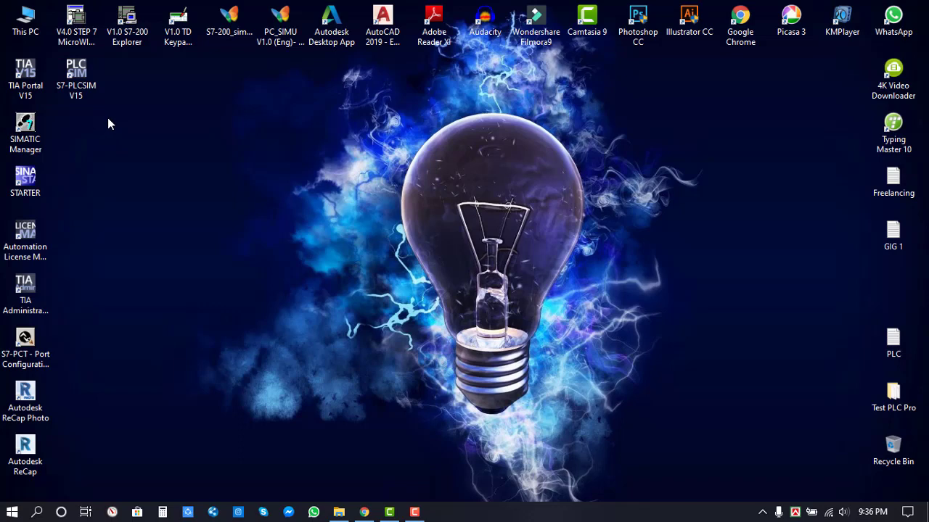
{"action": "left_click", "coordinate": [78, 87]}
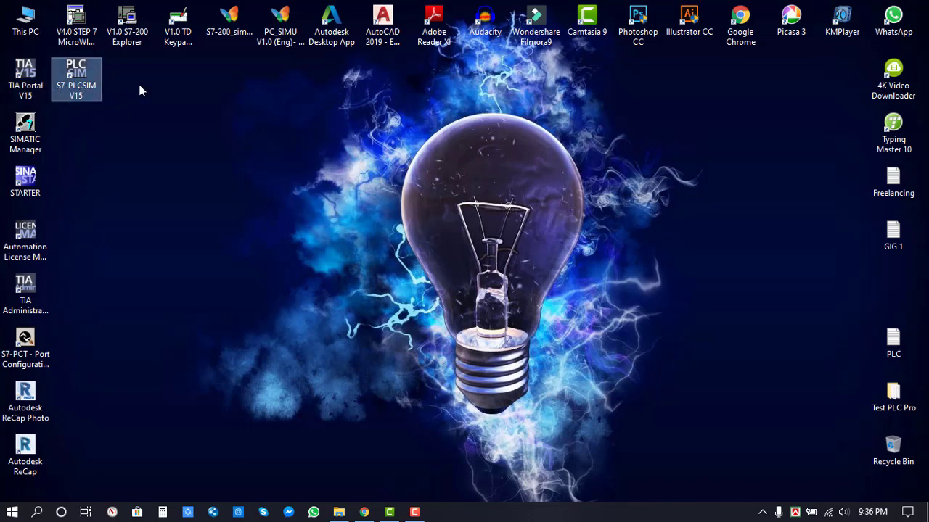
{"action": "left_click_drag", "start_coordinate": [141, 90], "coordinate": [6, 81]}
{"action": "left_click", "coordinate": [135, 106]}
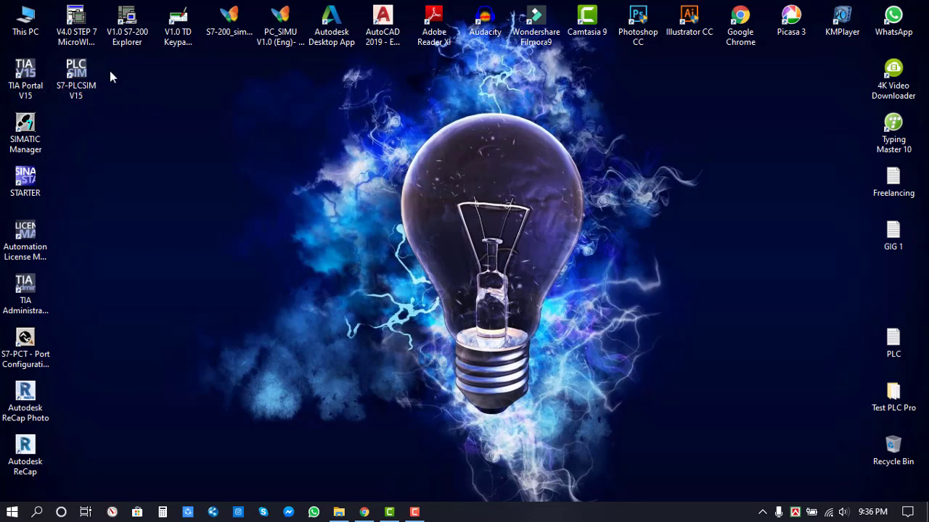
{"action": "left_click_drag", "start_coordinate": [125, 77], "coordinate": [8, 79]}
{"action": "left_click", "coordinate": [177, 107]}
{"action": "left_click", "coordinate": [415, 512]}
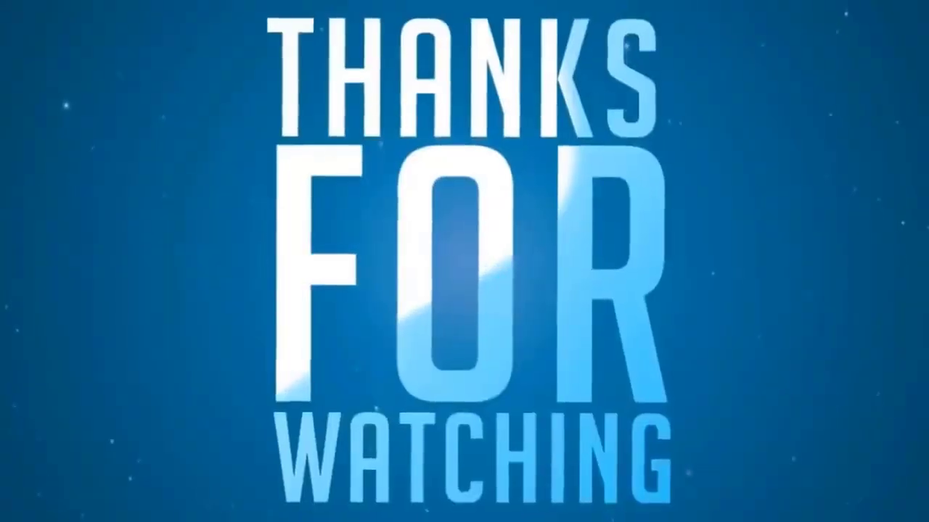